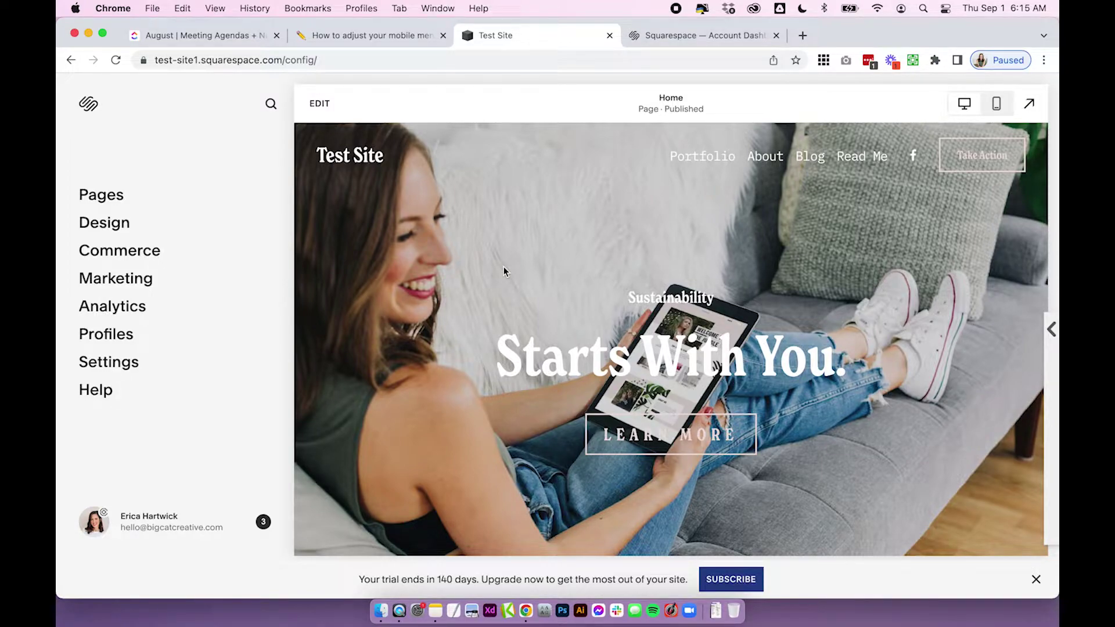
- Enter edit mode on the Home page and open the site header editor
{"action": "left_click", "coordinate": [319, 103]}
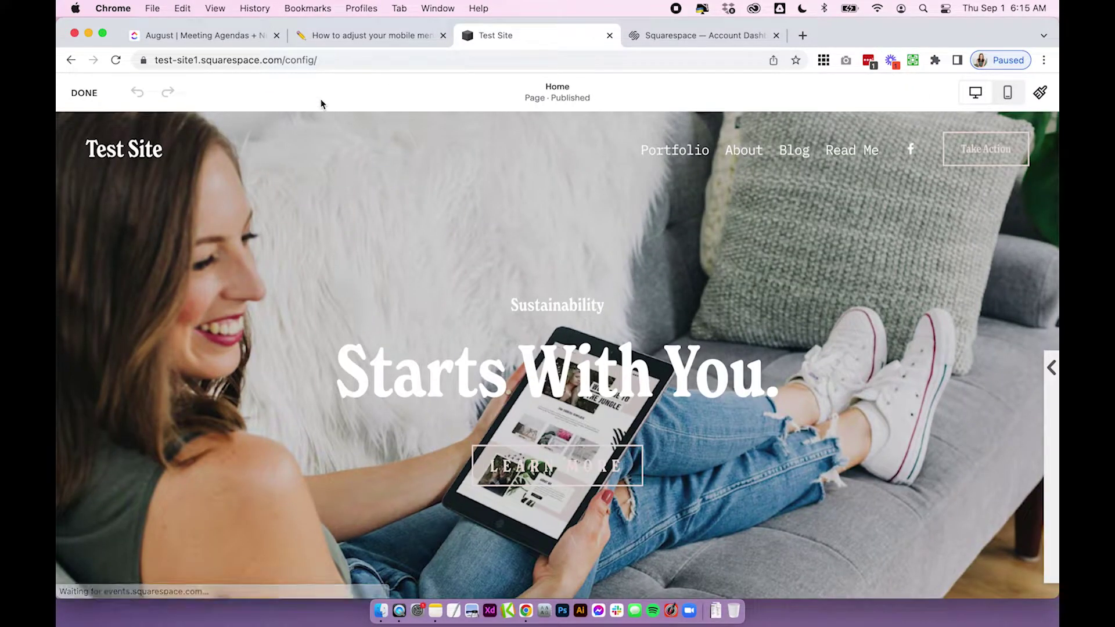
{"action": "mouse_move", "coordinate": [533, 160]}
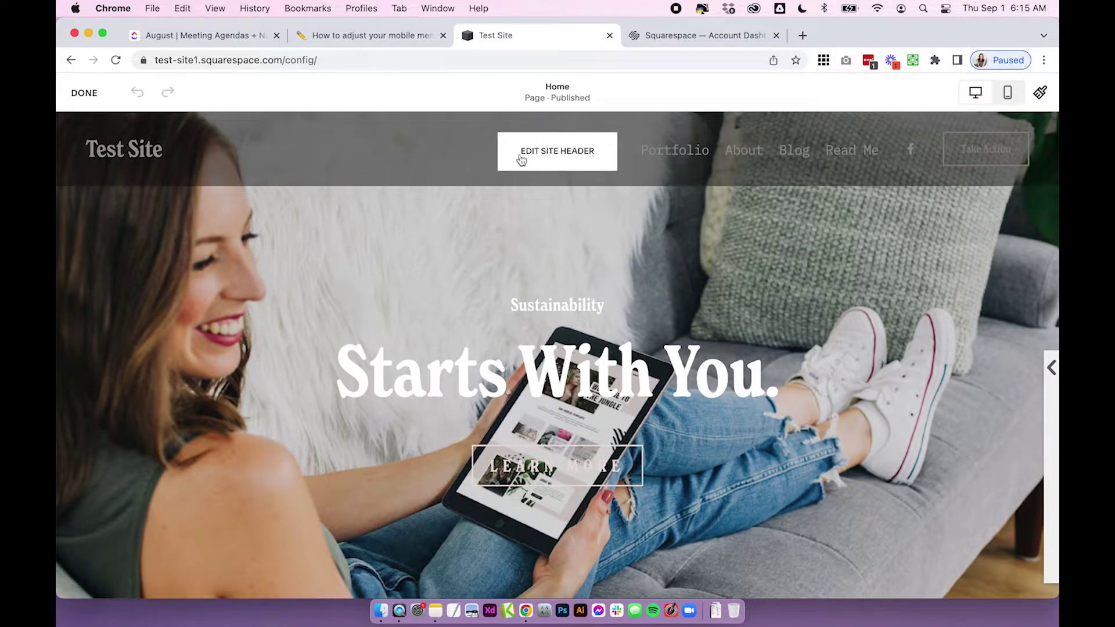
{"action": "left_click", "coordinate": [559, 156]}
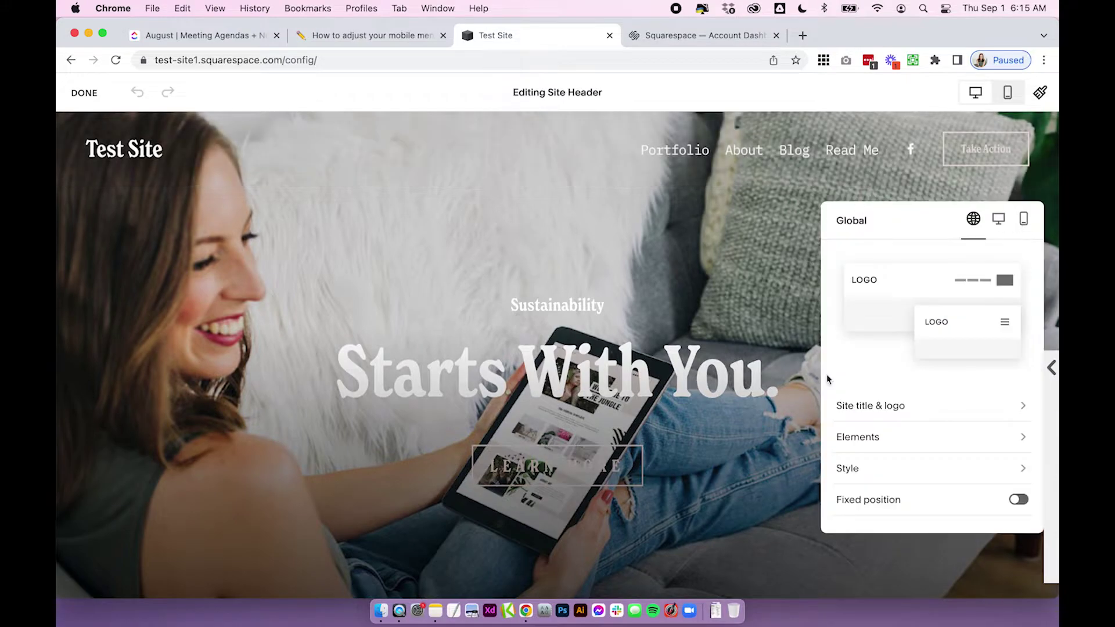
- Shift the header panel left and switch to mobile header settings with a phone preview
{"action": "left_click_drag", "start_coordinate": [887, 227], "coordinate": [856, 231]}
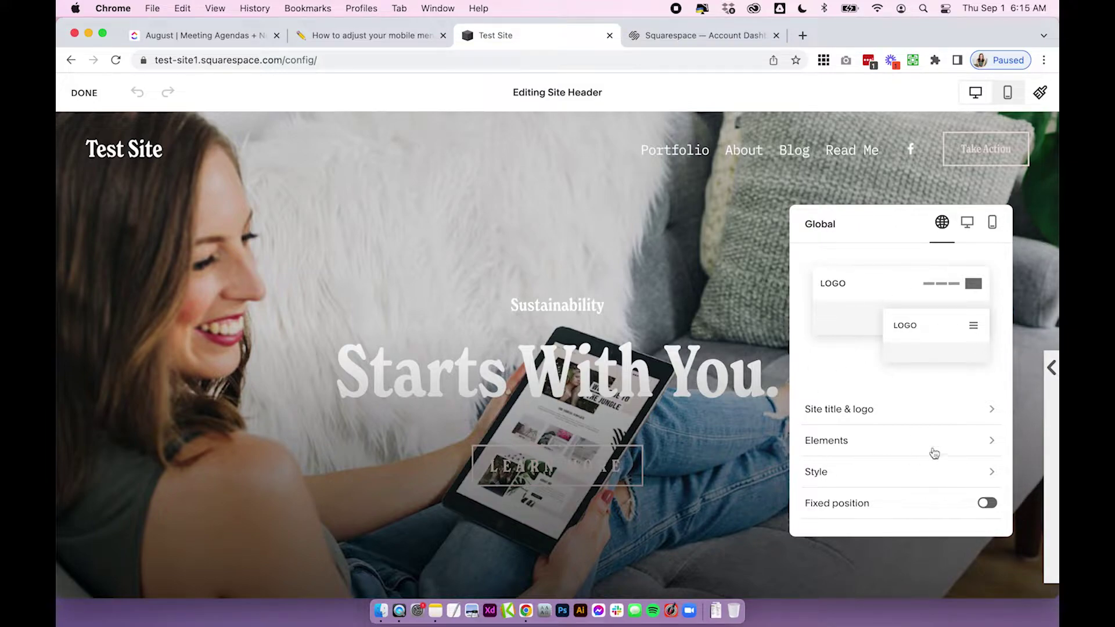
{"action": "left_click", "coordinate": [966, 225]}
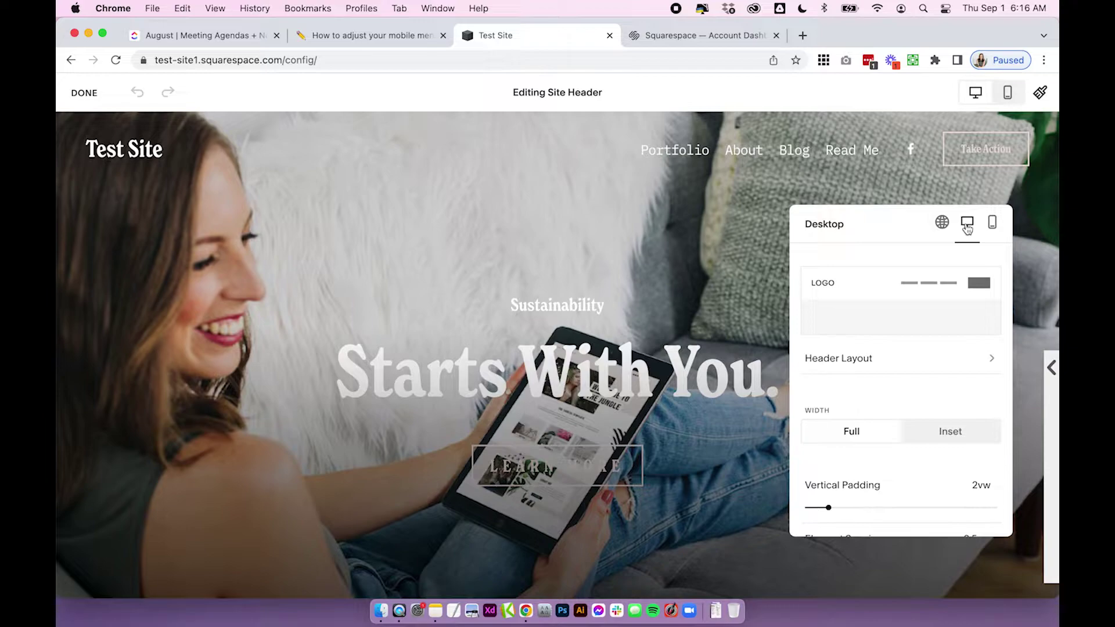
{"action": "left_click", "coordinate": [994, 227]}
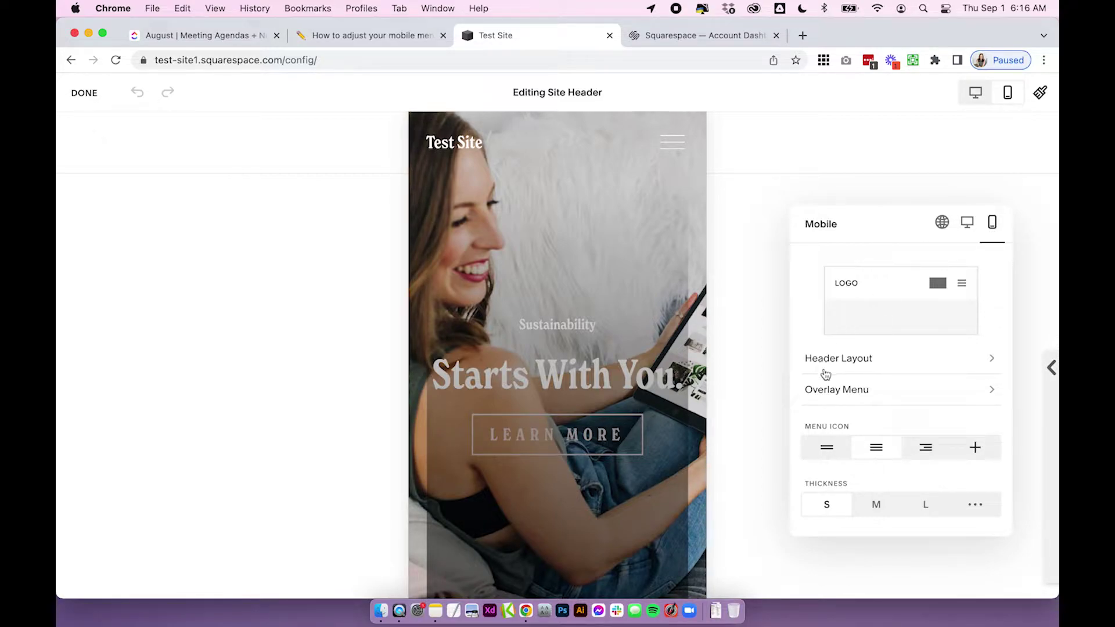
{"action": "left_click", "coordinate": [860, 359]}
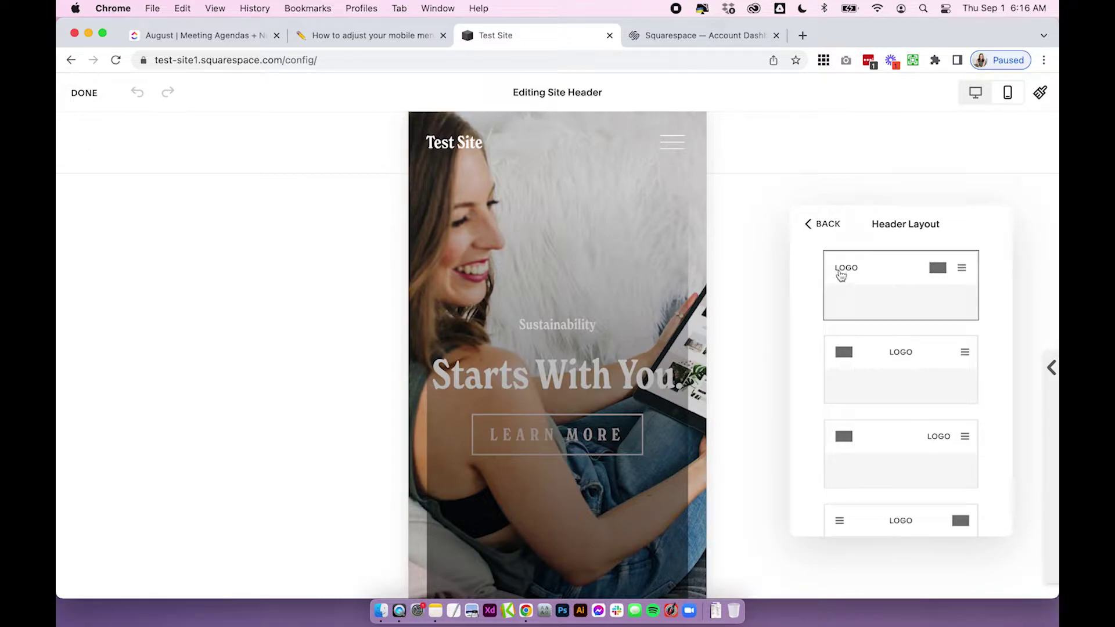
{"action": "left_click", "coordinate": [870, 361]}
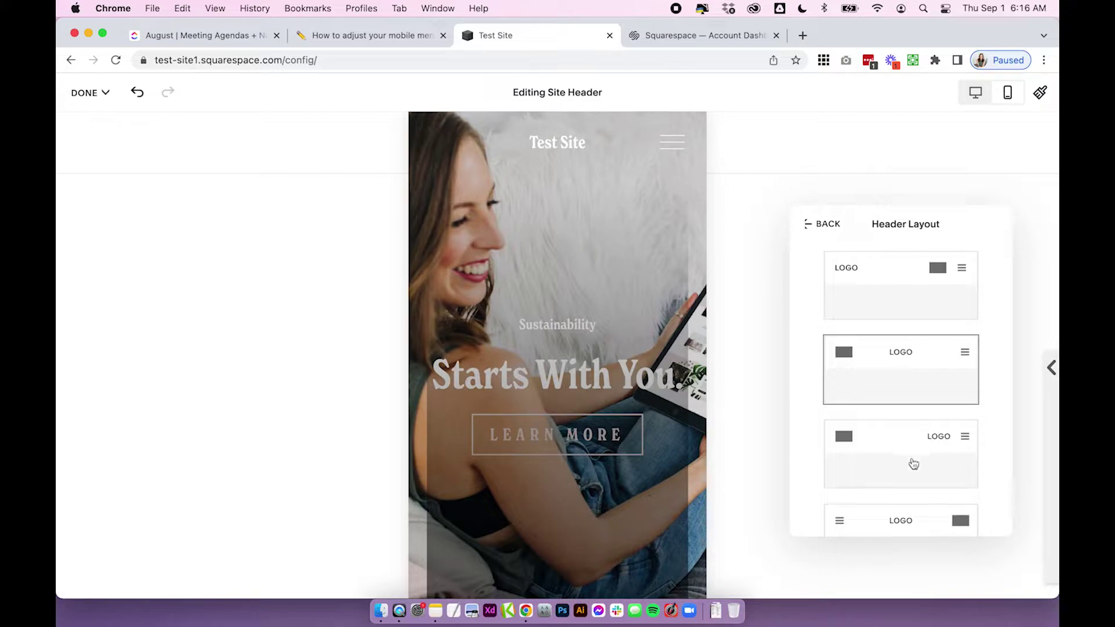
{"action": "left_click", "coordinate": [894, 461]}
{"action": "scroll", "coordinate": [894, 462], "scroll_direction": "down", "scroll_amount": 3}
{"action": "left_click", "coordinate": [883, 444]}
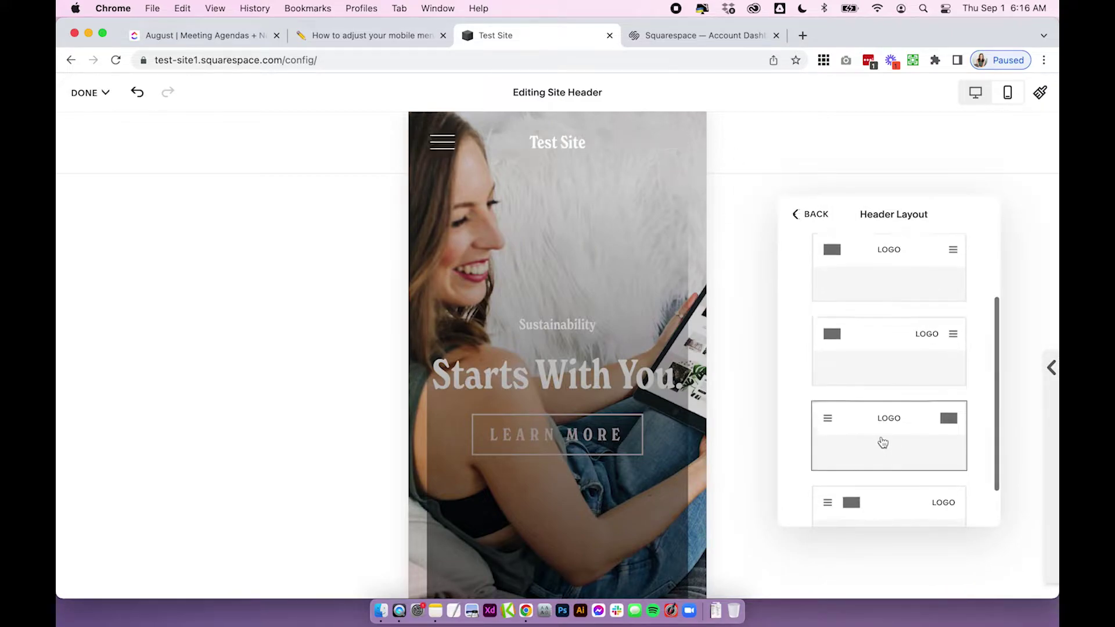
{"action": "scroll", "coordinate": [889, 435], "scroll_direction": "down", "scroll_amount": 2}
{"action": "left_click", "coordinate": [891, 457]}
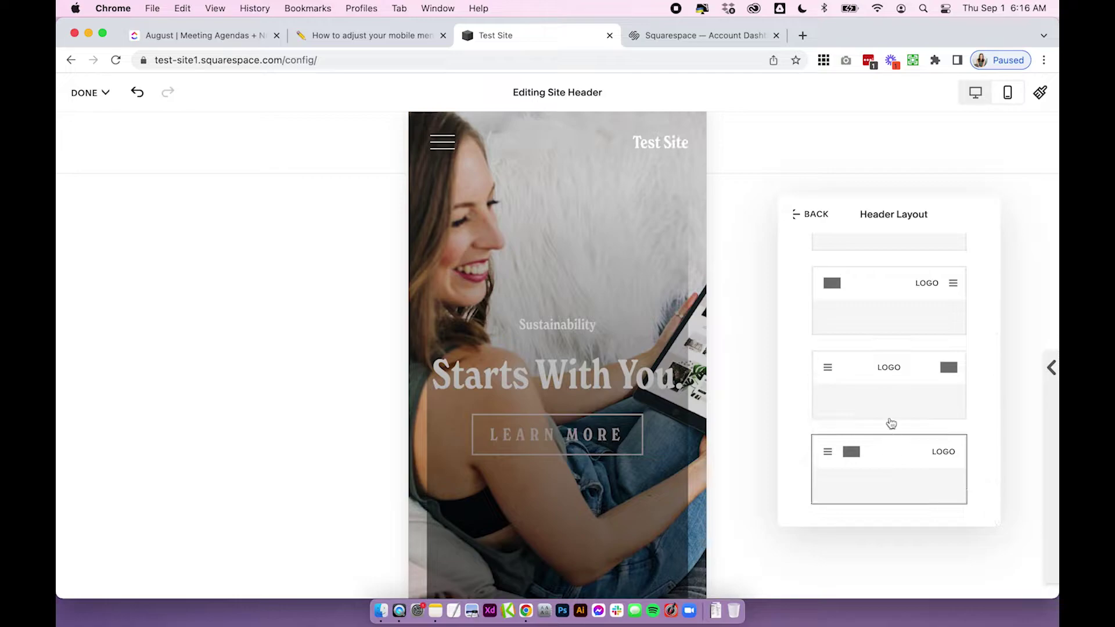
{"action": "scroll", "coordinate": [888, 415], "scroll_direction": "up", "scroll_amount": 5}
{"action": "left_click", "coordinate": [884, 290]}
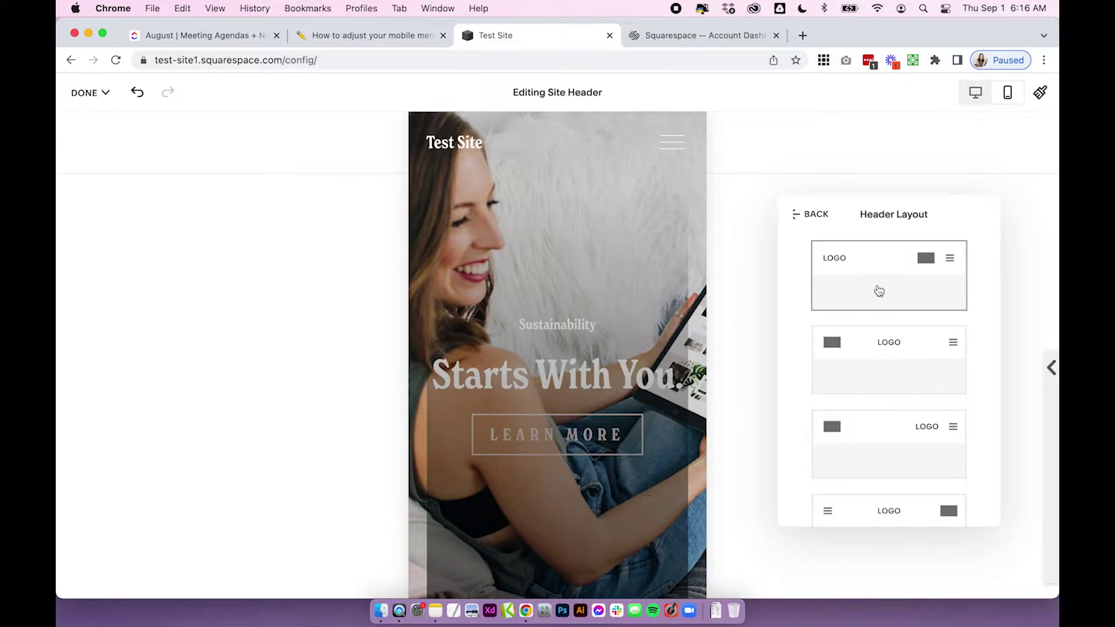
{"action": "scroll", "coordinate": [914, 395], "scroll_direction": "up", "scroll_amount": 1}
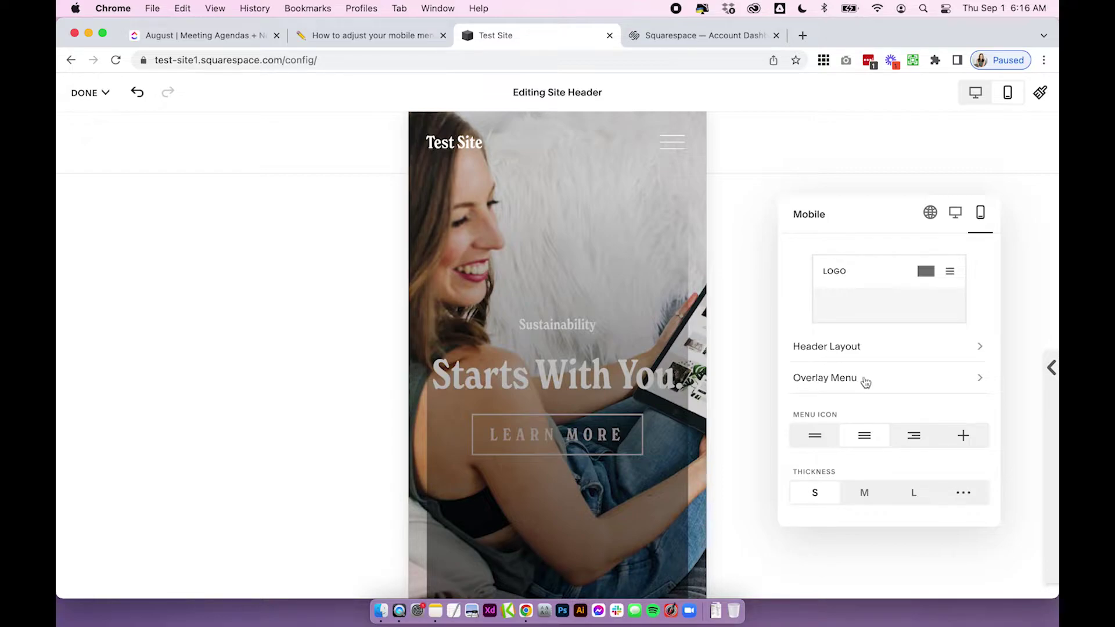
- In Overlay Menu settings, try left and right alignment, keep links centred, and set 3.4vw link spacing
{"action": "left_click", "coordinate": [843, 381]}
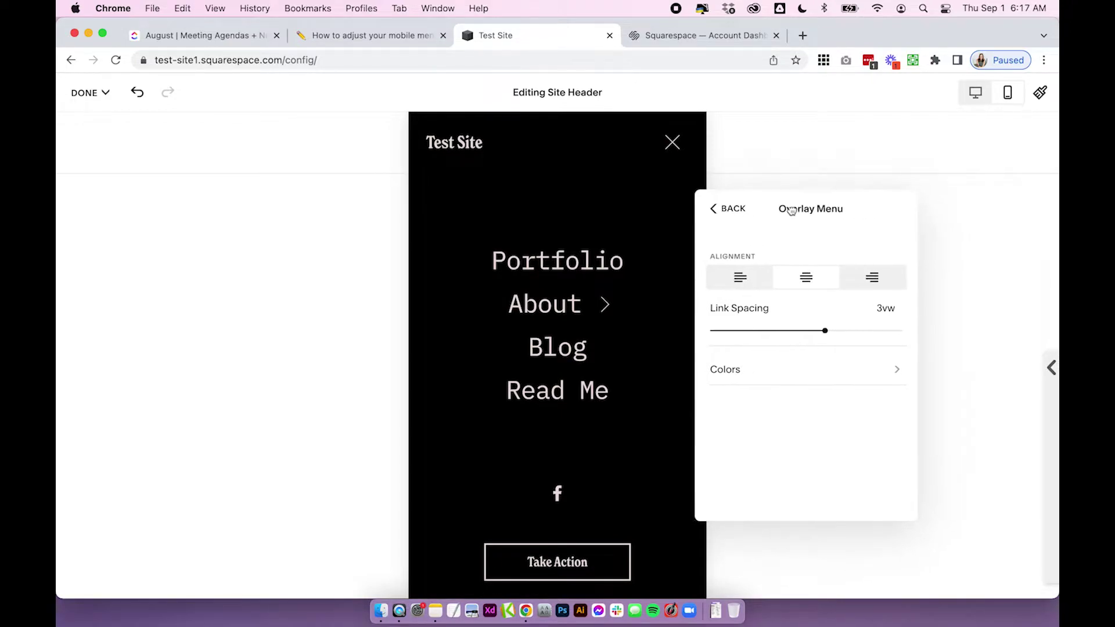
{"action": "left_click_drag", "start_coordinate": [774, 204], "coordinate": [809, 203]}
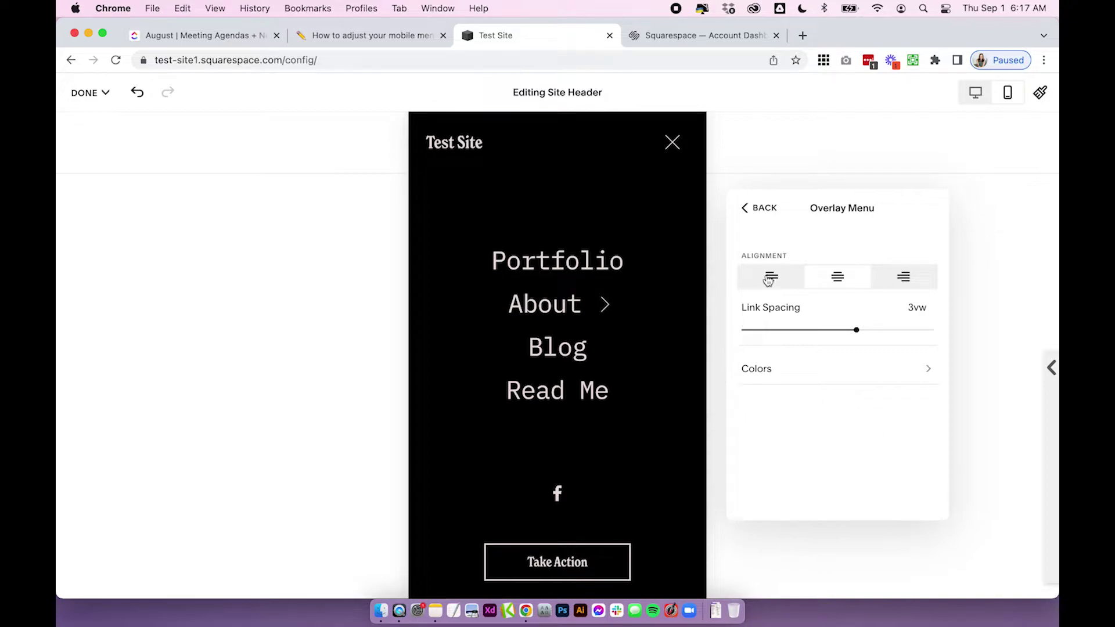
{"action": "left_click", "coordinate": [768, 281]}
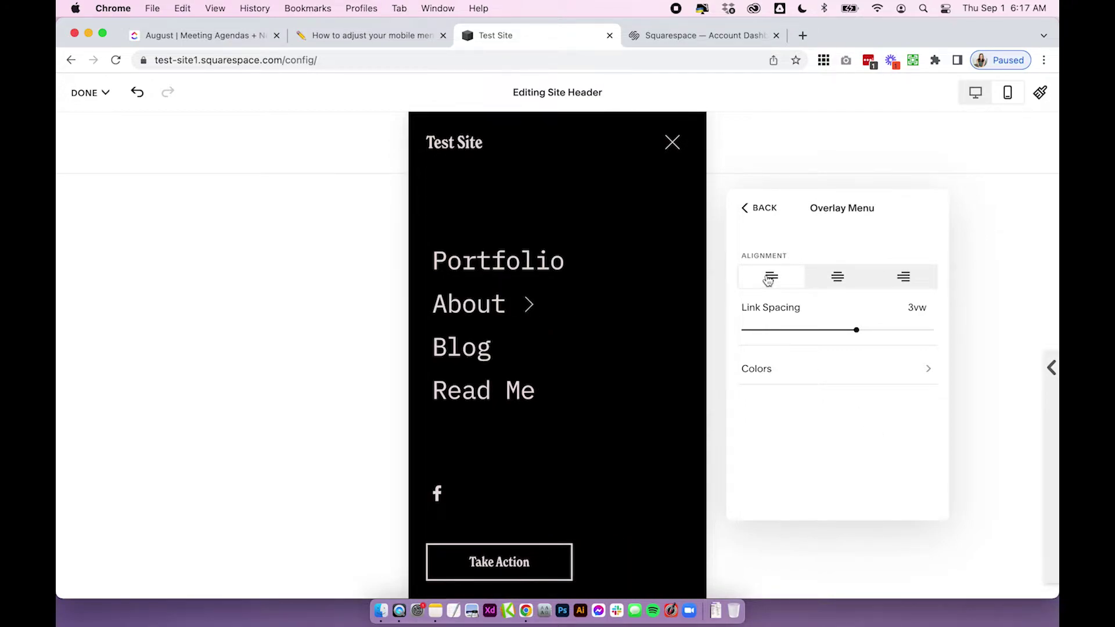
{"action": "left_click", "coordinate": [897, 282]}
{"action": "left_click", "coordinate": [827, 282]}
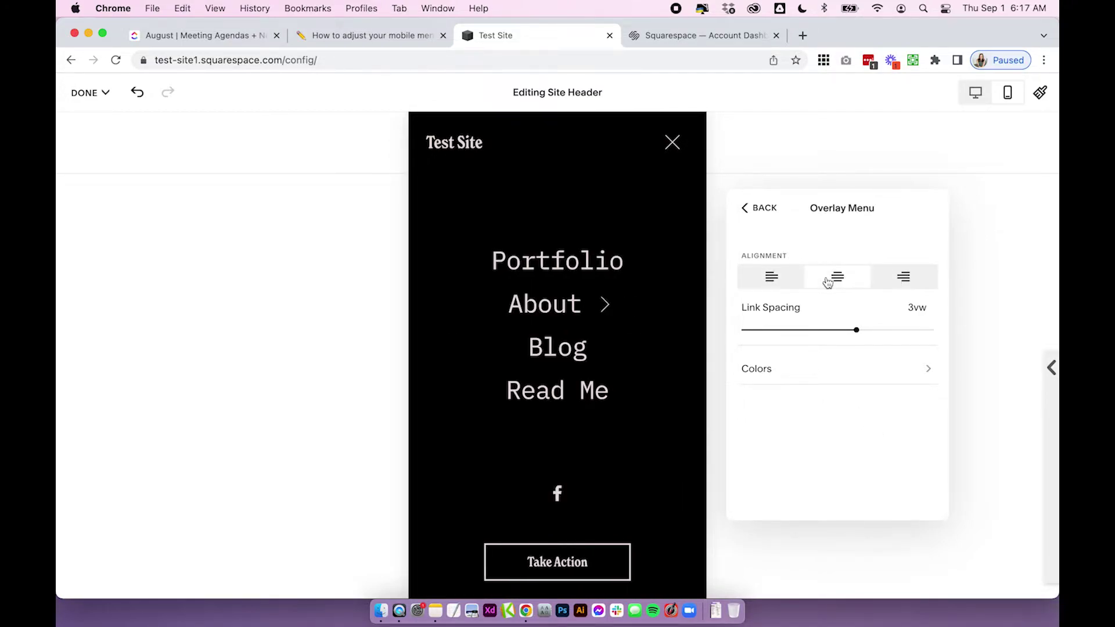
{"action": "mouse_move", "coordinate": [855, 330]}
{"action": "left_mouse_down"}
{"action": "mouse_move", "coordinate": [803, 330]}
{"action": "mouse_move", "coordinate": [871, 330]}
{"action": "left_mouse_up"}
{"action": "left_click", "coordinate": [755, 378]}
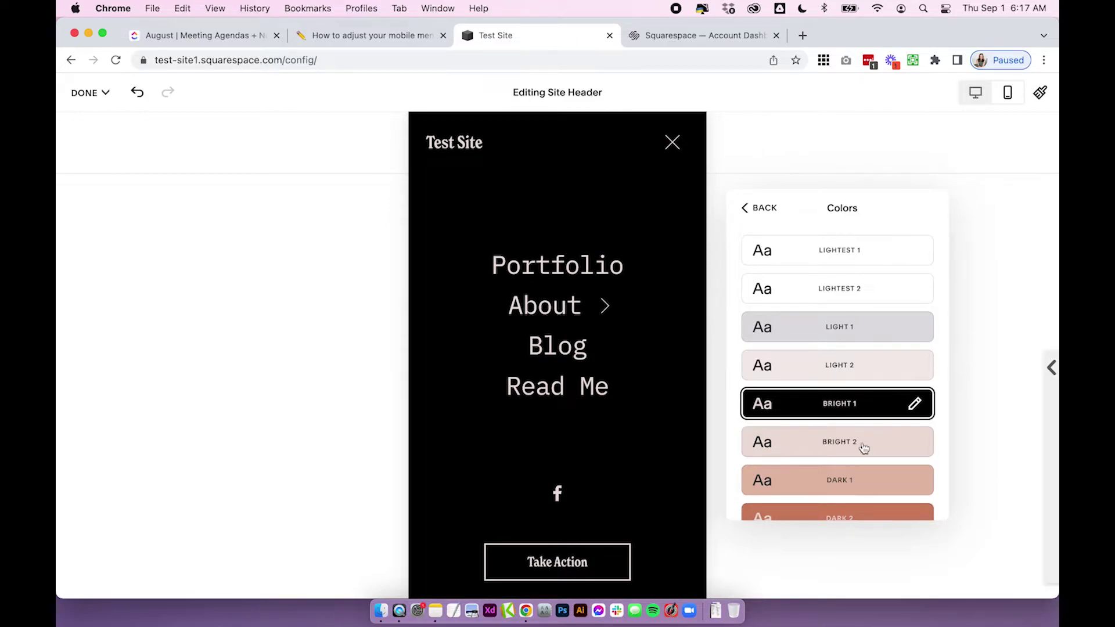
- Preview the Lightest 1/2, Light 1/2 and Bright 1/2 colour themes on the overlay menu
{"action": "left_click", "coordinate": [882, 249]}
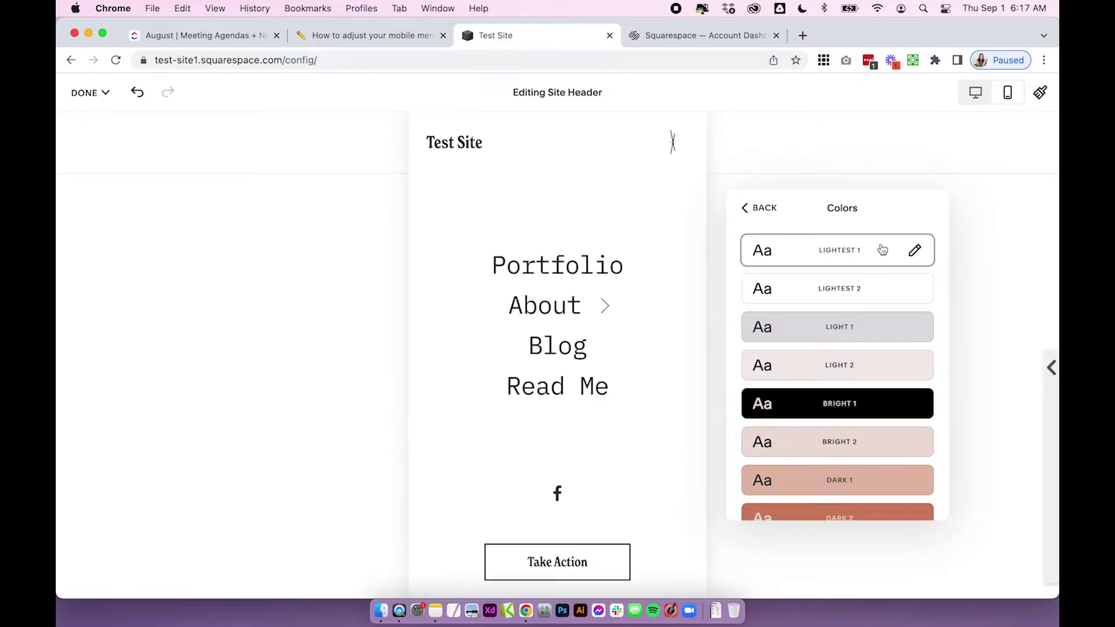
{"action": "left_click", "coordinate": [848, 274]}
{"action": "left_click", "coordinate": [837, 325]}
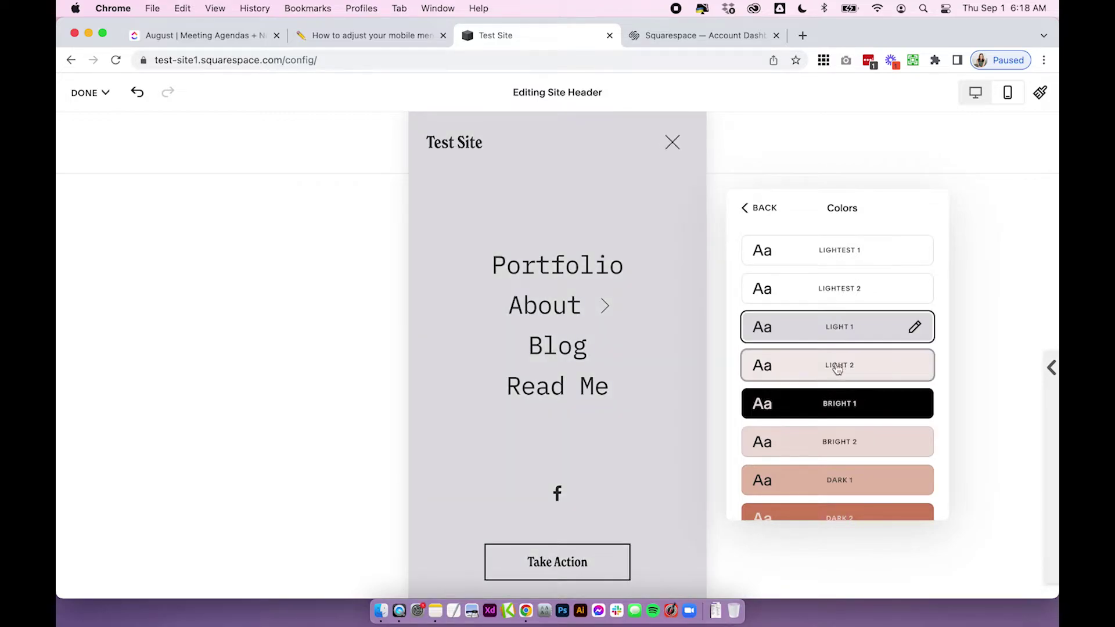
{"action": "left_click", "coordinate": [837, 366]}
{"action": "left_click", "coordinate": [834, 438]}
{"action": "left_click", "coordinate": [833, 418]}
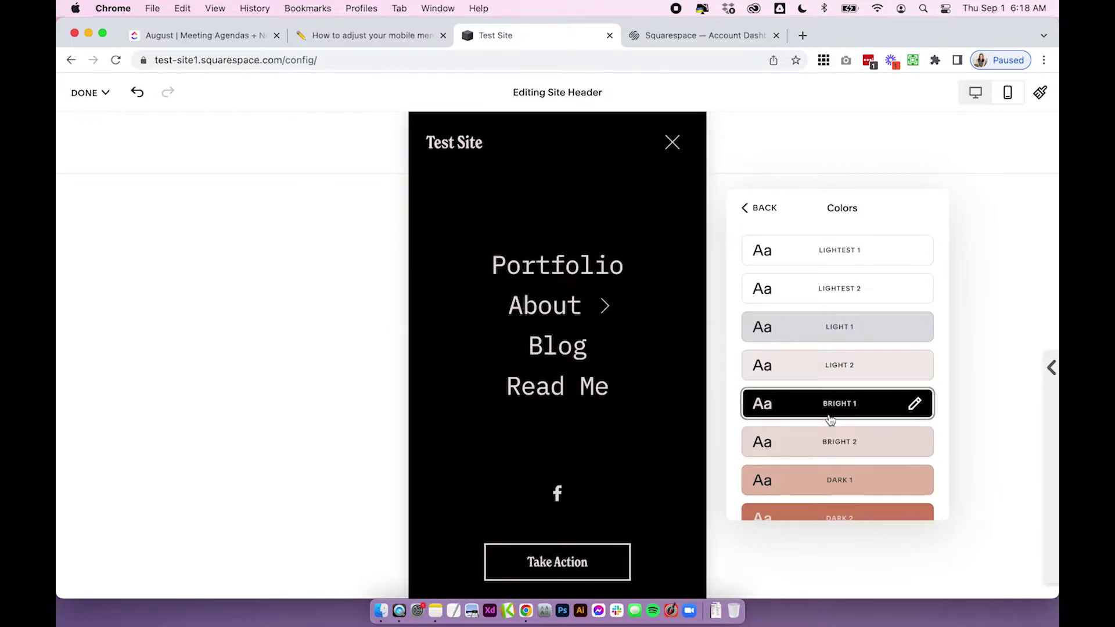
{"action": "left_click", "coordinate": [828, 440]}
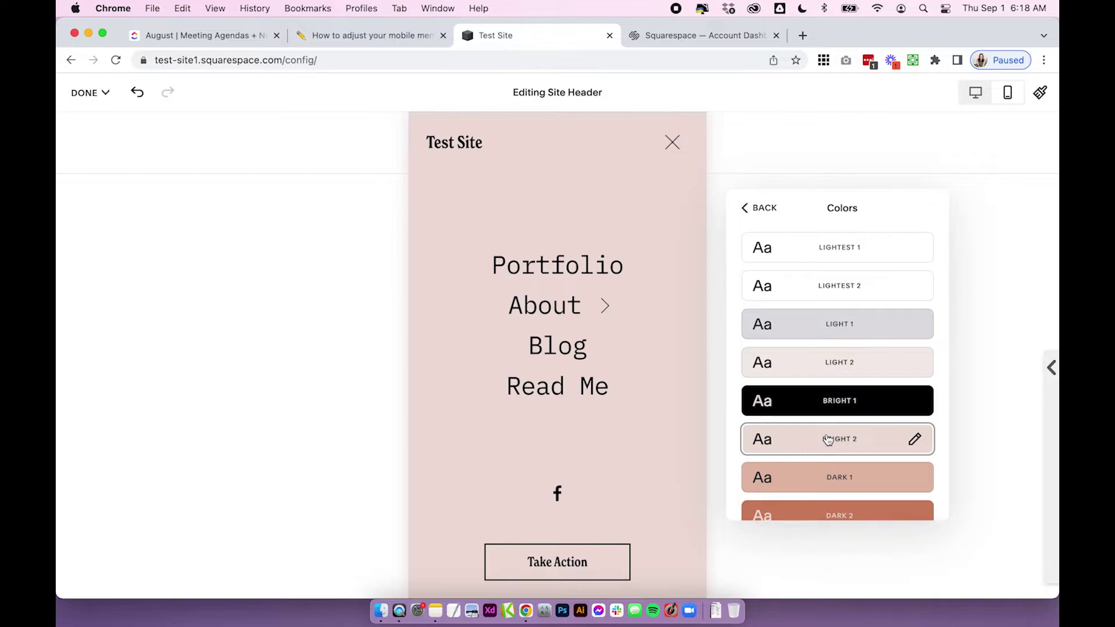
- Try Dark 1, Dark 2, Light 1 and Darkest 1, then settle on the black Bright 1 theme
{"action": "scroll", "coordinate": [827, 439], "scroll_direction": "down", "scroll_amount": 3}
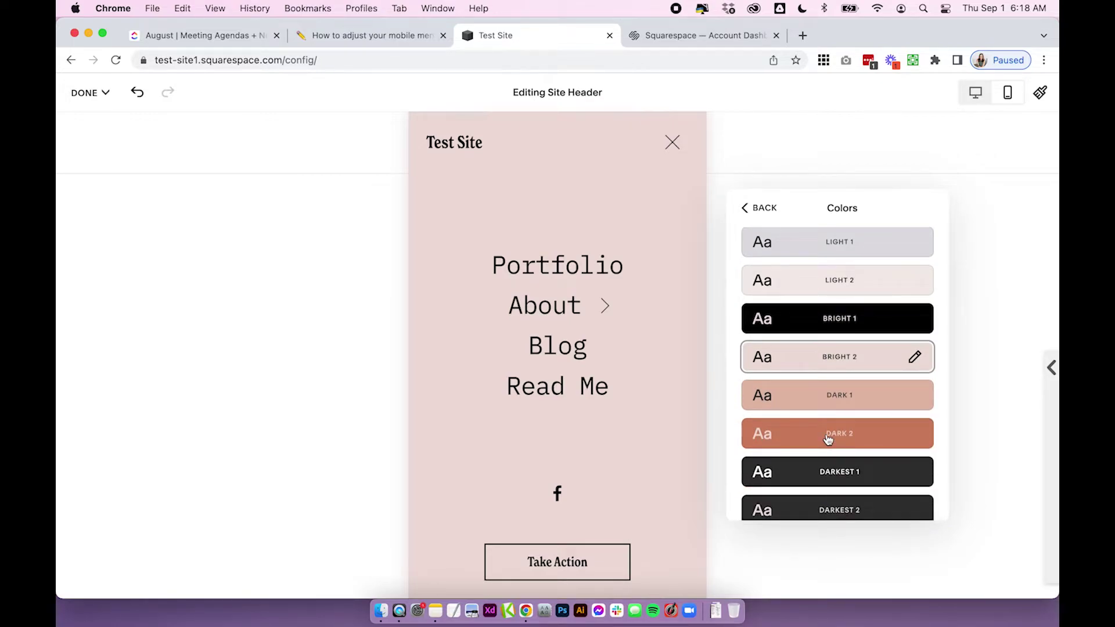
{"action": "left_click", "coordinate": [843, 400]}
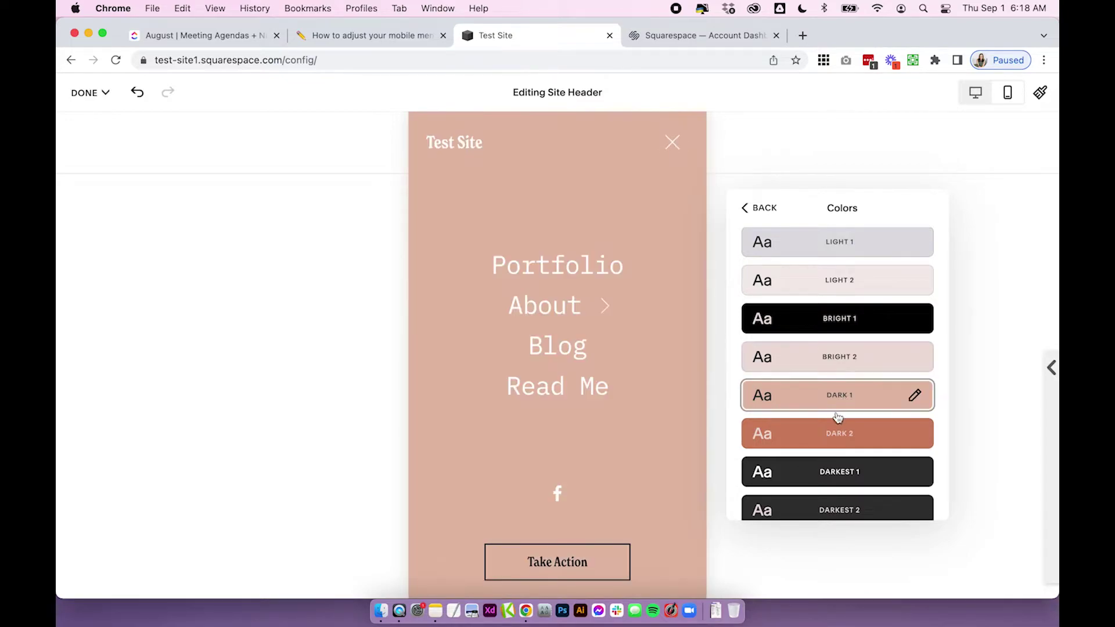
{"action": "left_click", "coordinate": [832, 438]}
{"action": "scroll", "coordinate": [832, 437], "scroll_direction": "up", "scroll_amount": 3}
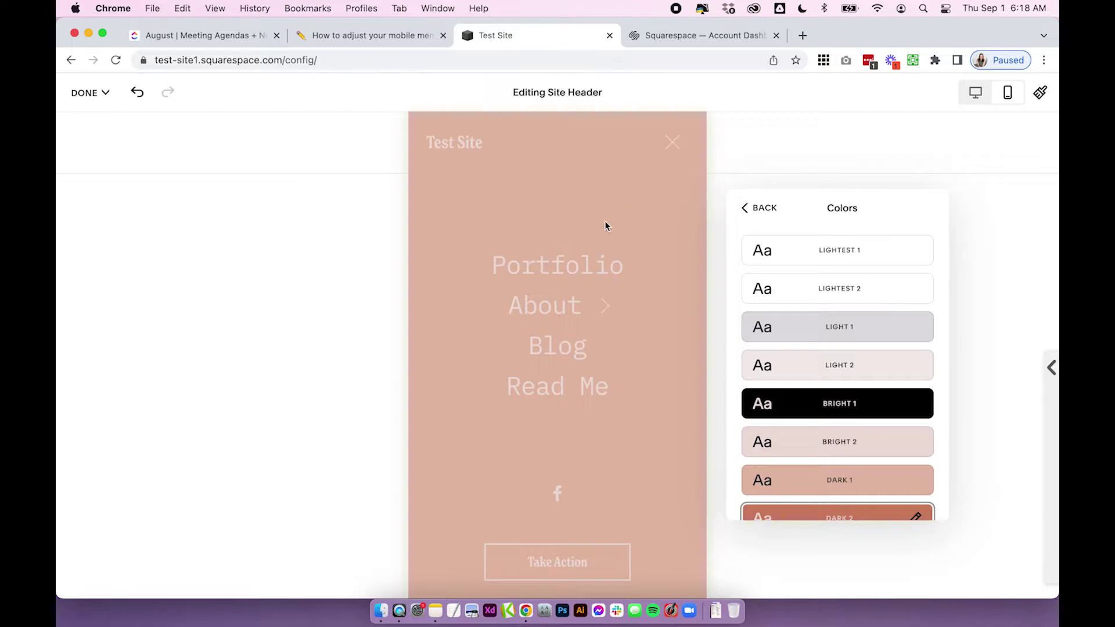
{"action": "left_click", "coordinate": [835, 323]}
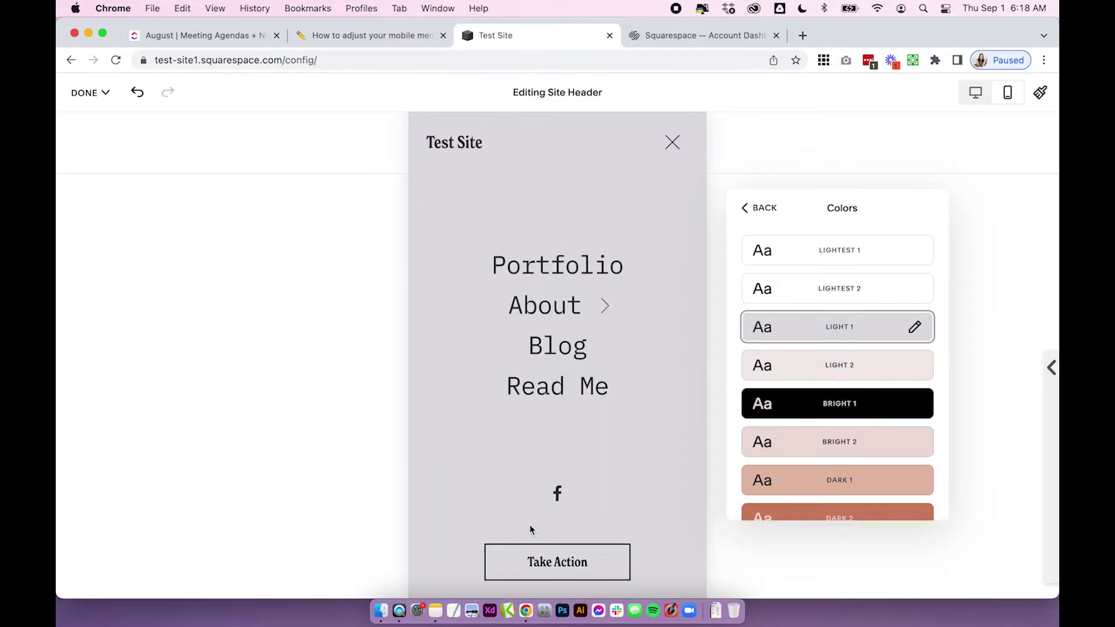
{"action": "scroll", "coordinate": [891, 424], "scroll_direction": "down", "scroll_amount": 5}
{"action": "scroll", "coordinate": [885, 428], "scroll_direction": "up", "scroll_amount": 5}
{"action": "scroll", "coordinate": [813, 337], "scroll_direction": "down", "scroll_amount": 2}
{"action": "left_click", "coordinate": [828, 328]}
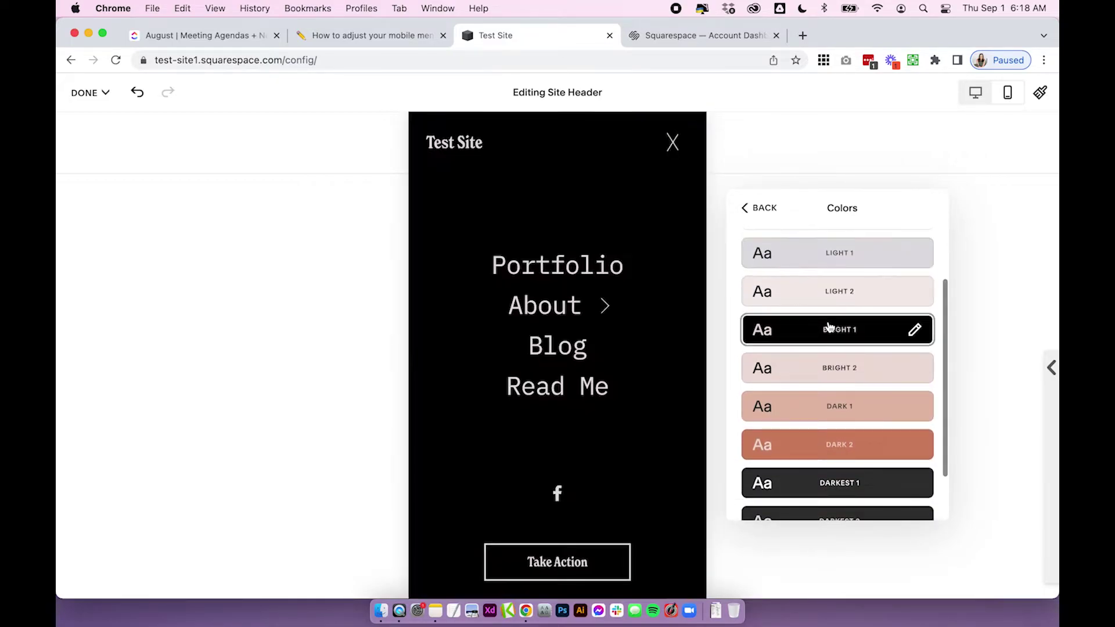
{"action": "left_click", "coordinate": [825, 477]}
{"action": "left_click", "coordinate": [863, 329]}
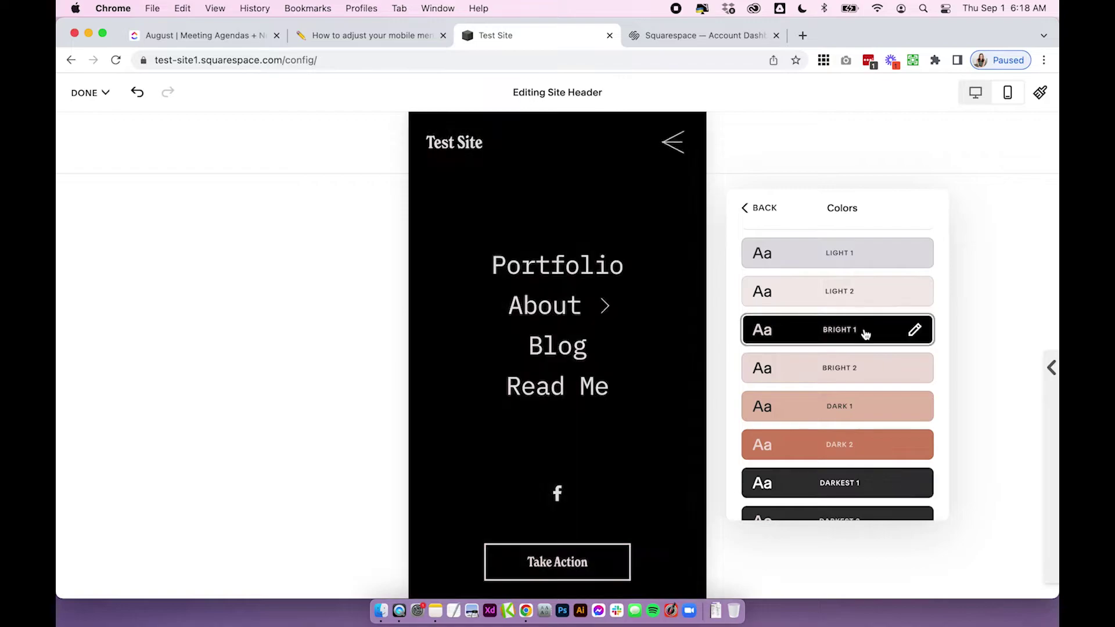
- Go back out of the overlay menu to the main mobile header settings
{"action": "scroll", "coordinate": [813, 250], "scroll_direction": "up", "scroll_amount": 2}
{"action": "left_click", "coordinate": [762, 210]}
{"action": "left_click", "coordinate": [762, 210]}
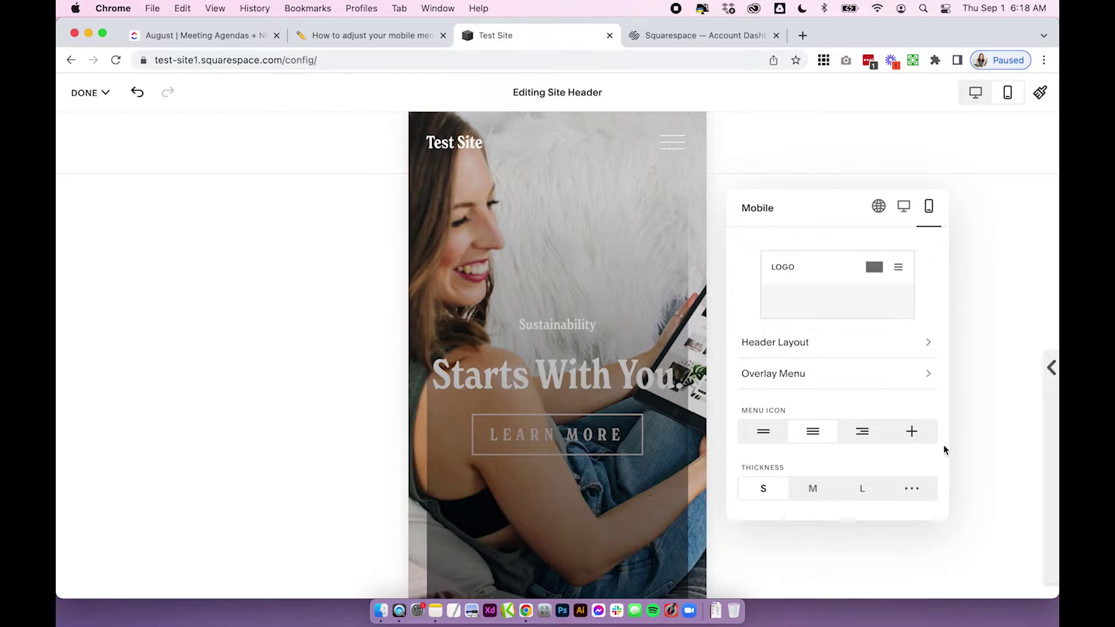
{"action": "left_click", "coordinate": [912, 432]}
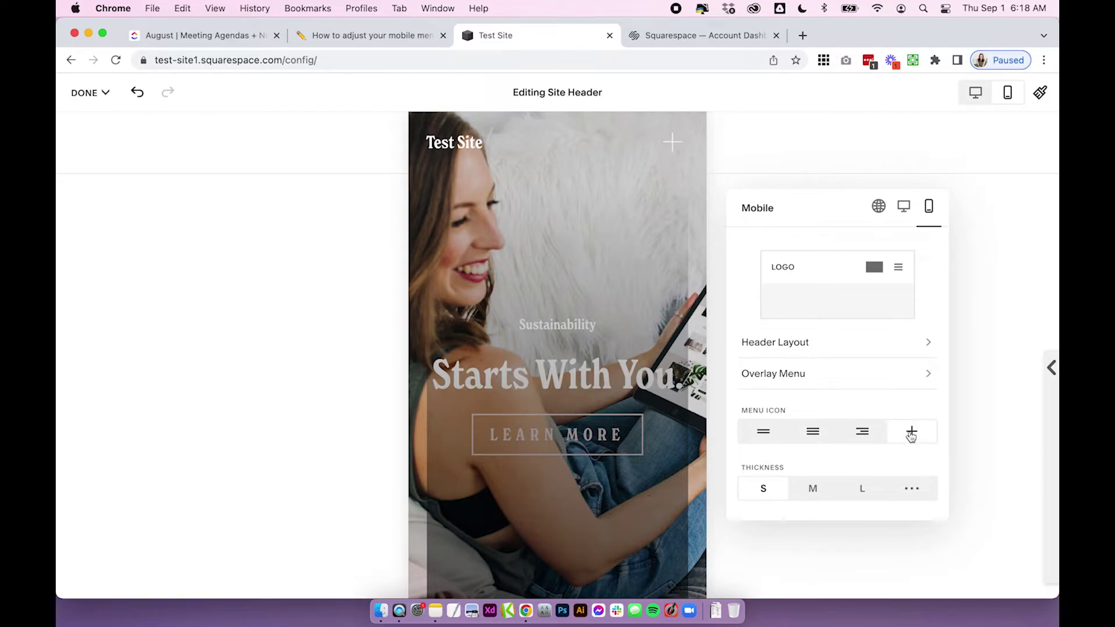
{"action": "left_click", "coordinate": [862, 434]}
{"action": "left_click", "coordinate": [772, 441]}
{"action": "left_click", "coordinate": [797, 440]}
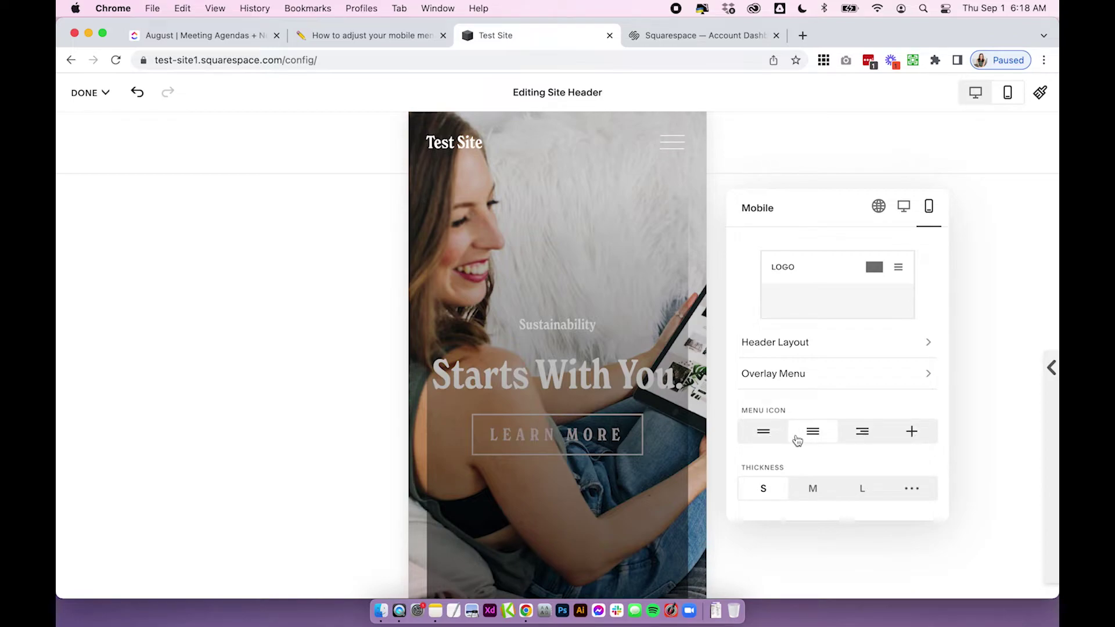
{"action": "left_click", "coordinate": [812, 487]}
{"action": "left_click", "coordinate": [865, 493]}
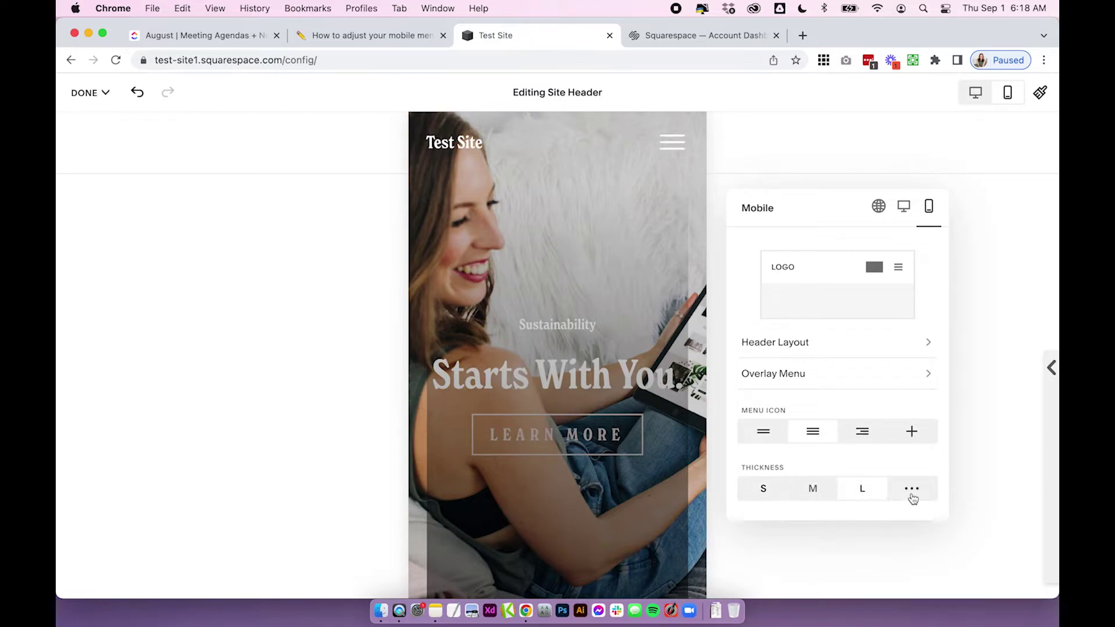
{"action": "left_click", "coordinate": [911, 491]}
{"action": "scroll", "coordinate": [853, 495], "scroll_direction": "down", "scroll_amount": 1}
{"action": "left_click_drag", "start_coordinate": [829, 482], "coordinate": [744, 476]}
{"action": "left_click", "coordinate": [752, 446]}
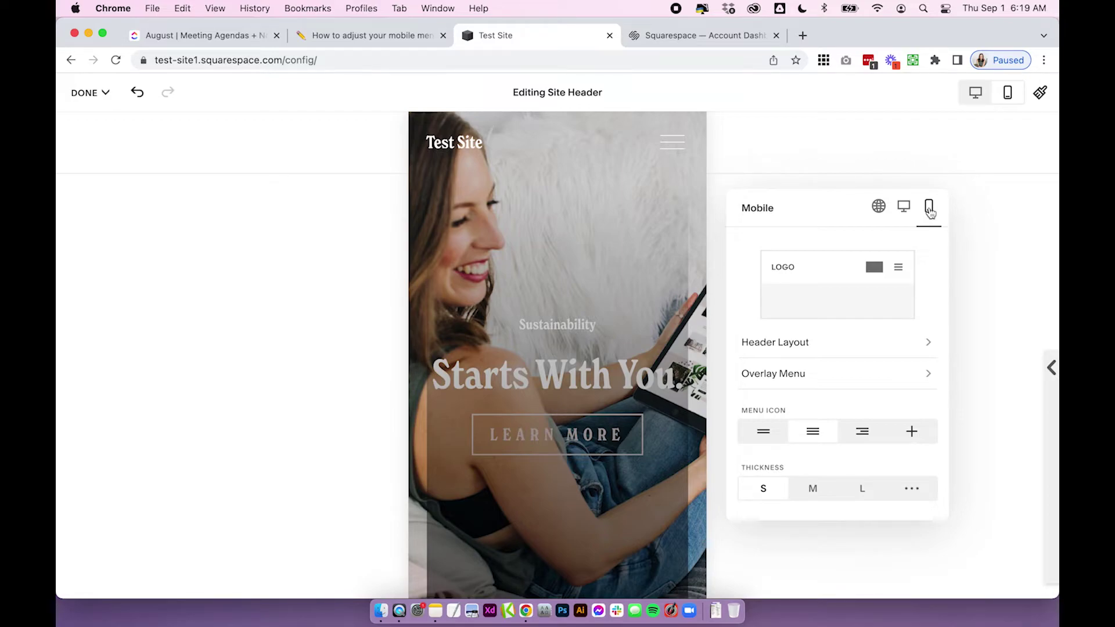
- Switch to global header settings and view Site title & logo with the preview in mobile layout
{"action": "left_click", "coordinate": [878, 207]}
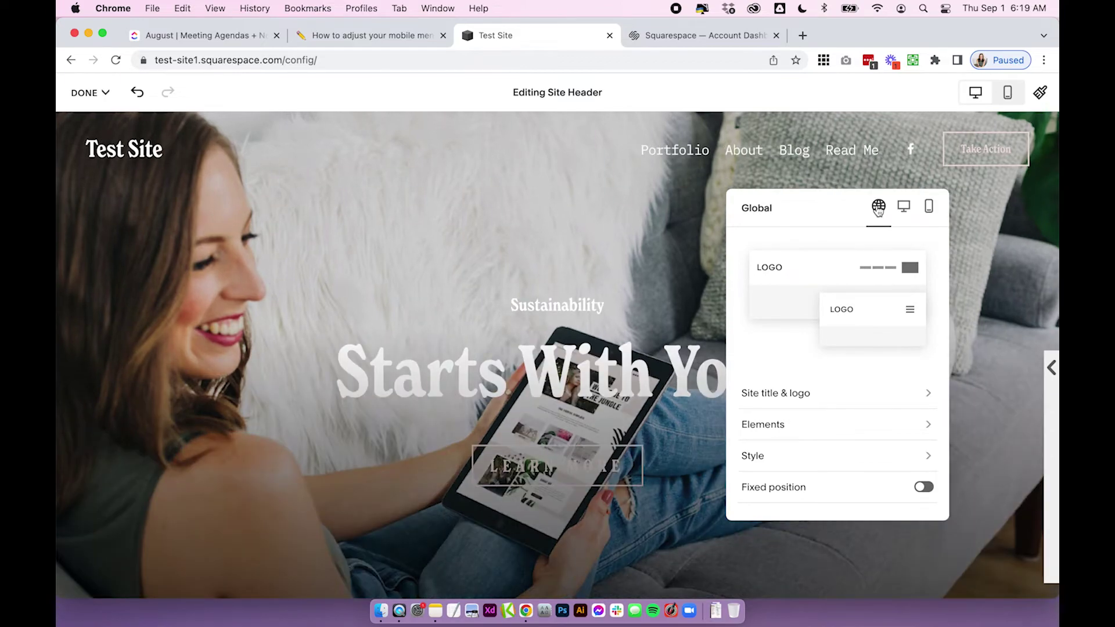
{"action": "left_click", "coordinate": [756, 394]}
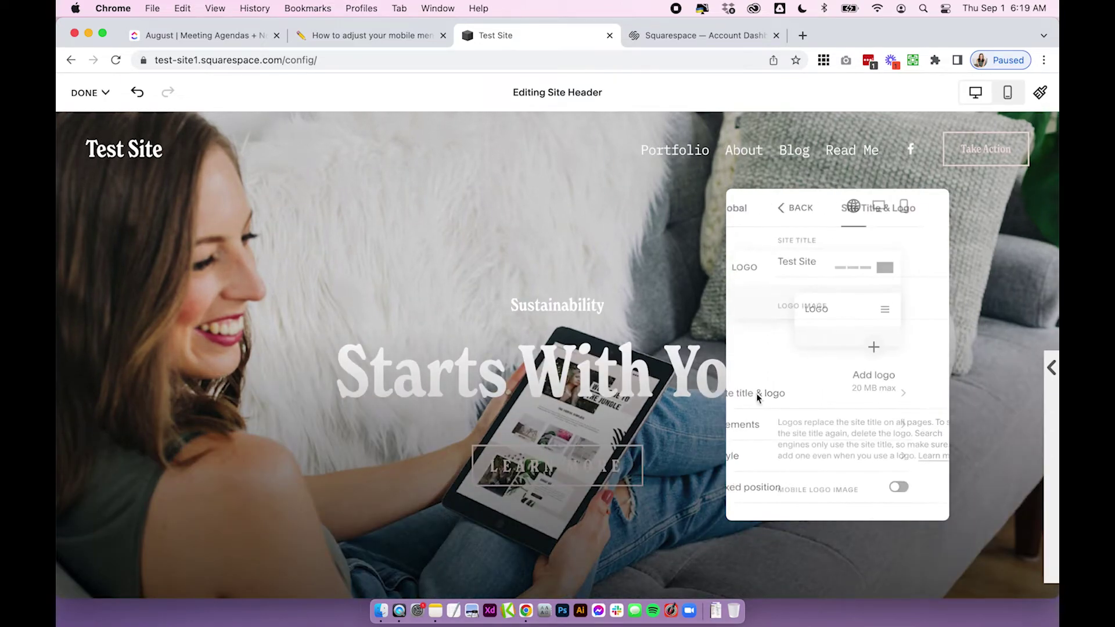
{"action": "scroll", "coordinate": [754, 361], "scroll_direction": "down", "scroll_amount": 3}
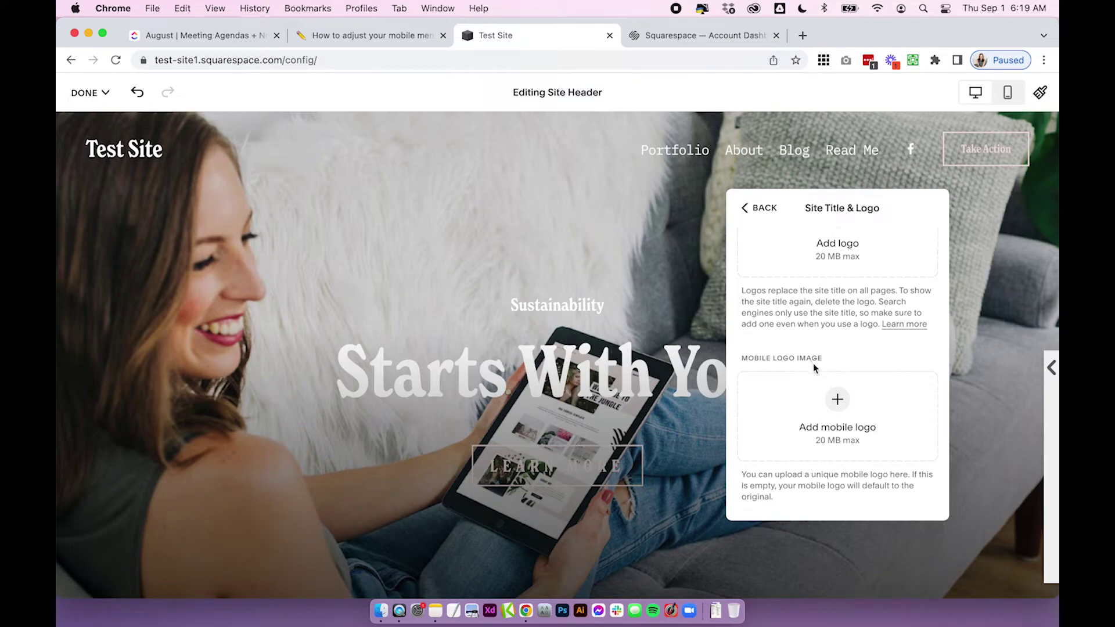
{"action": "left_click", "coordinate": [1007, 92]}
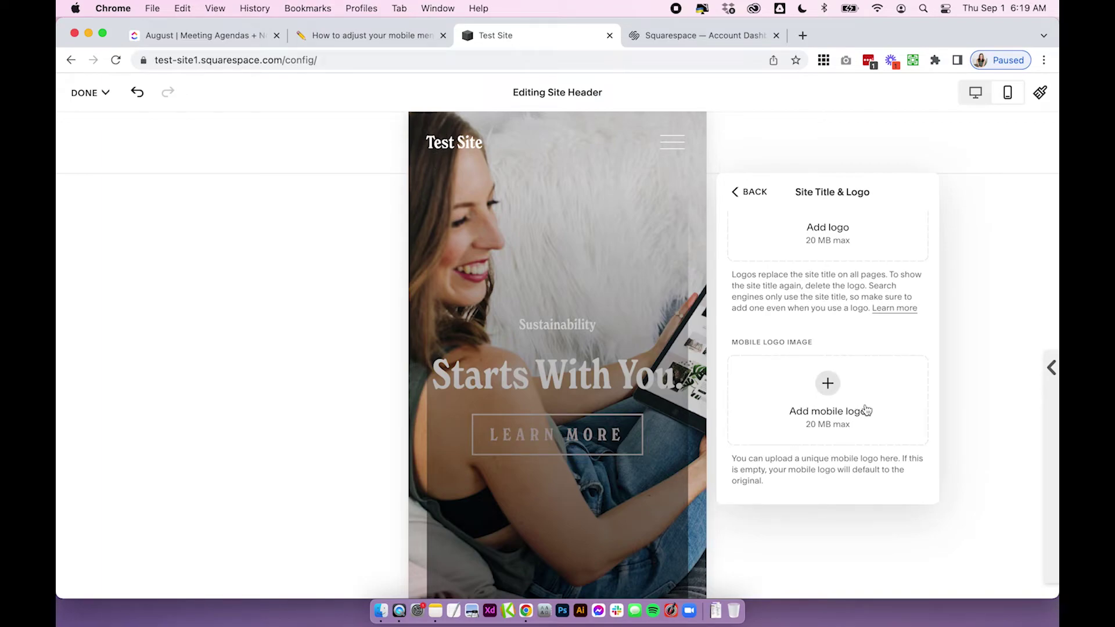
{"action": "scroll", "coordinate": [842, 362], "scroll_direction": "up", "scroll_amount": 3}
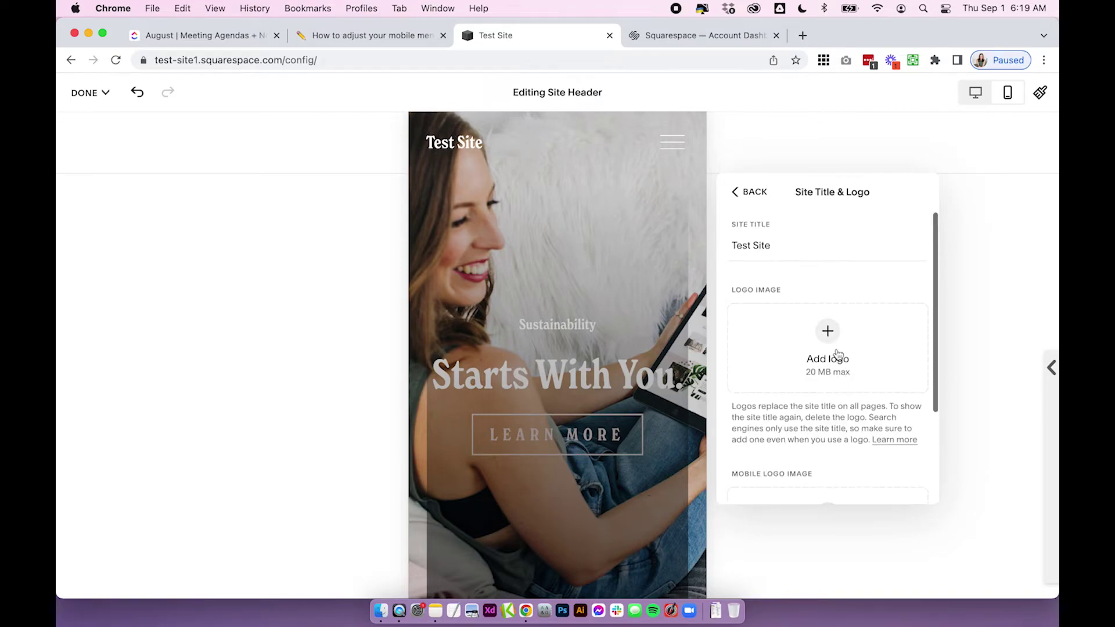
{"action": "left_click", "coordinate": [754, 192]}
- In header Elements, toggle the Take Action button off and back on, then review the remaining elements
{"action": "left_click", "coordinate": [773, 407]}
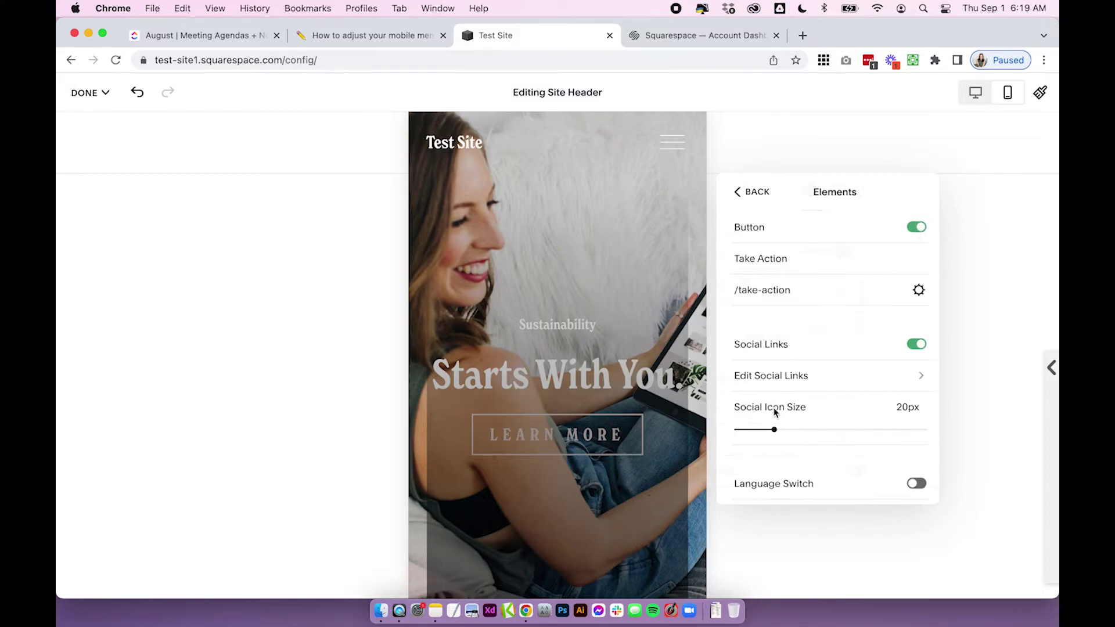
{"action": "left_click", "coordinate": [921, 228]}
{"action": "left_click", "coordinate": [921, 228]}
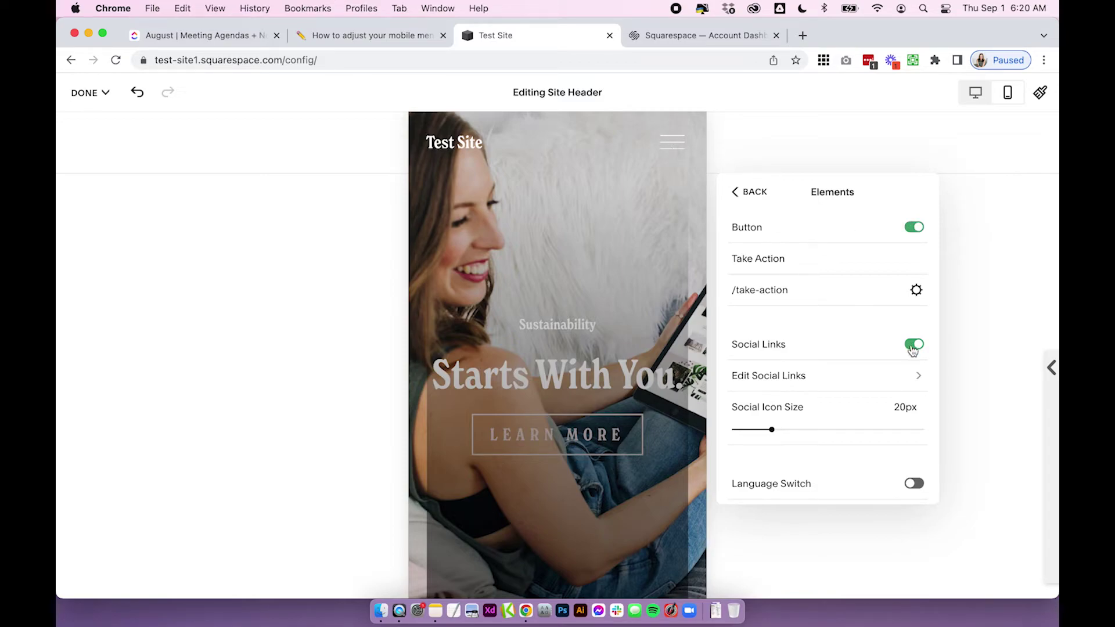
{"action": "scroll", "coordinate": [913, 361], "scroll_direction": "down", "scroll_amount": 1}
{"action": "scroll", "coordinate": [913, 361], "scroll_direction": "down", "scroll_amount": 1}
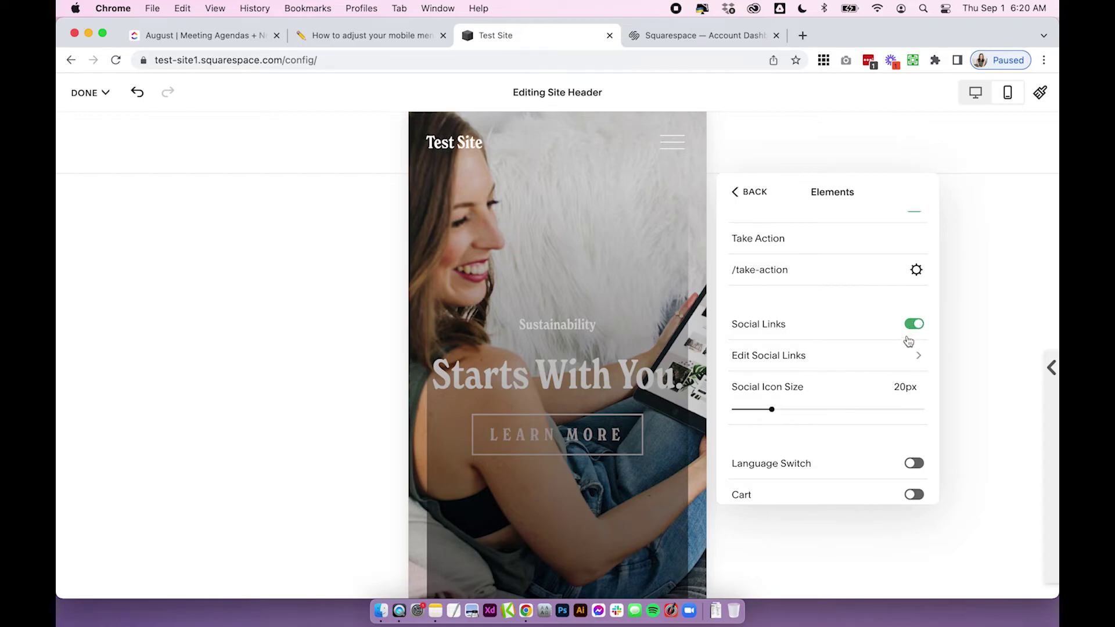
{"action": "scroll", "coordinate": [912, 331], "scroll_direction": "down", "scroll_amount": 1}
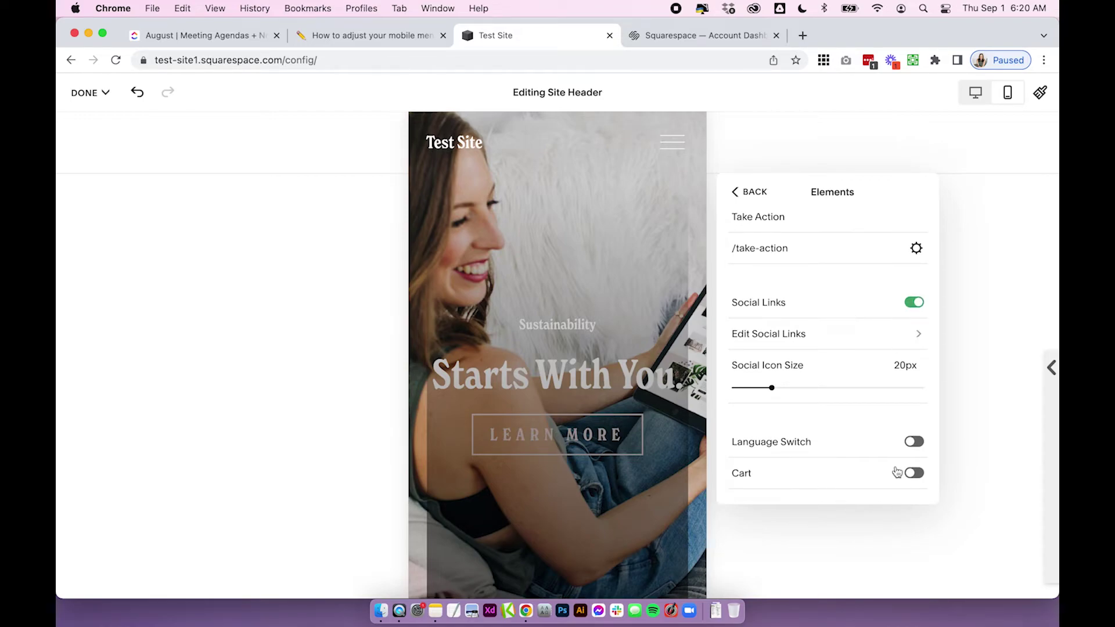
- Go back to the Overlay Menu settings, previewing the open black menu with centred links at 2.5vw spacing
{"action": "left_click", "coordinate": [759, 195]}
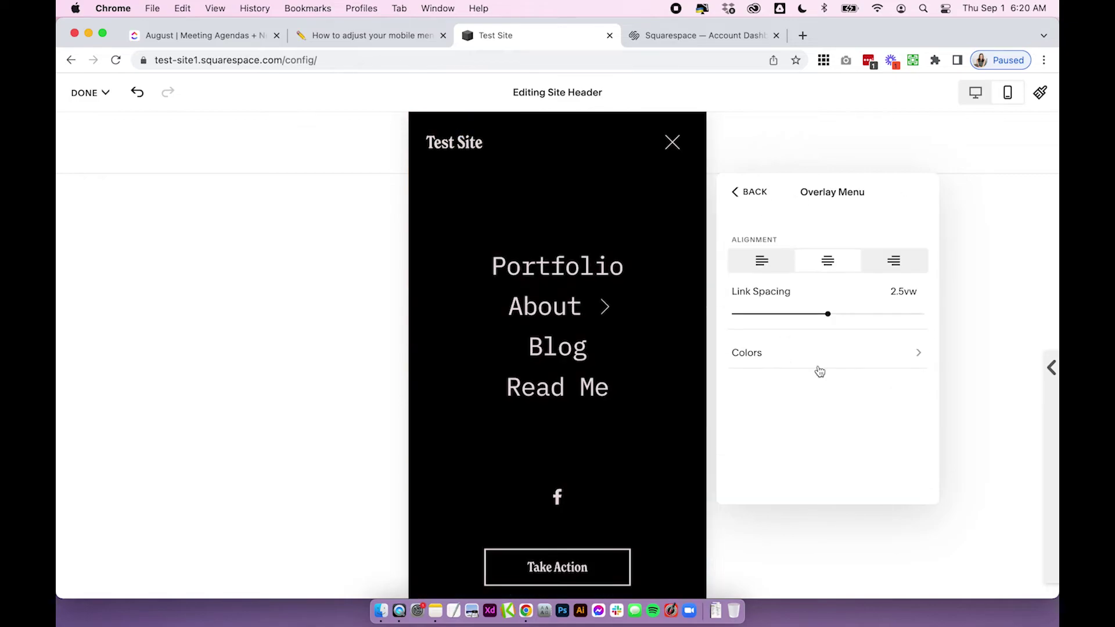